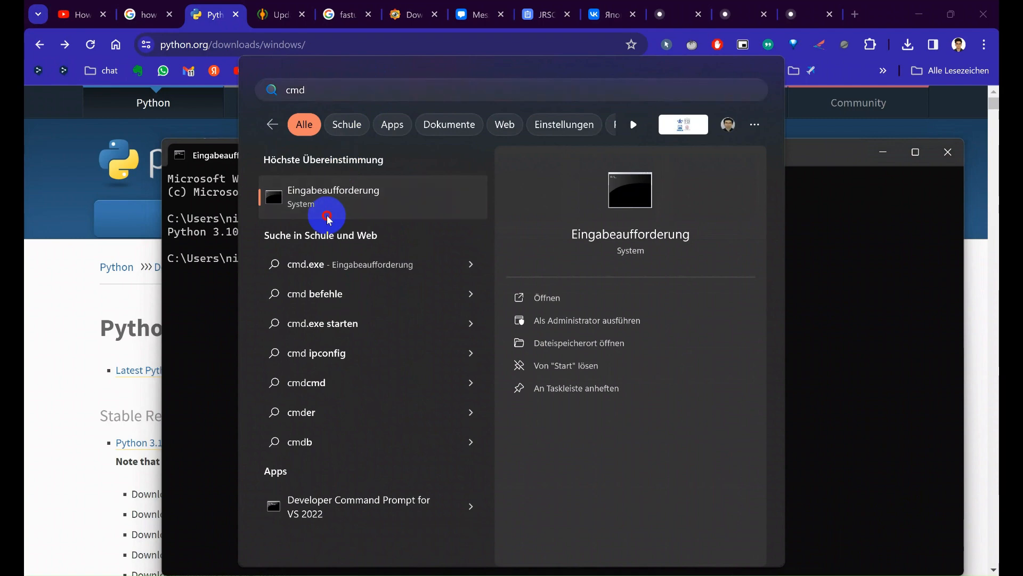
Open a Command Prompt window and check the installed Python version with python -V.
{"action": "left_click", "coordinate": [328, 213]}
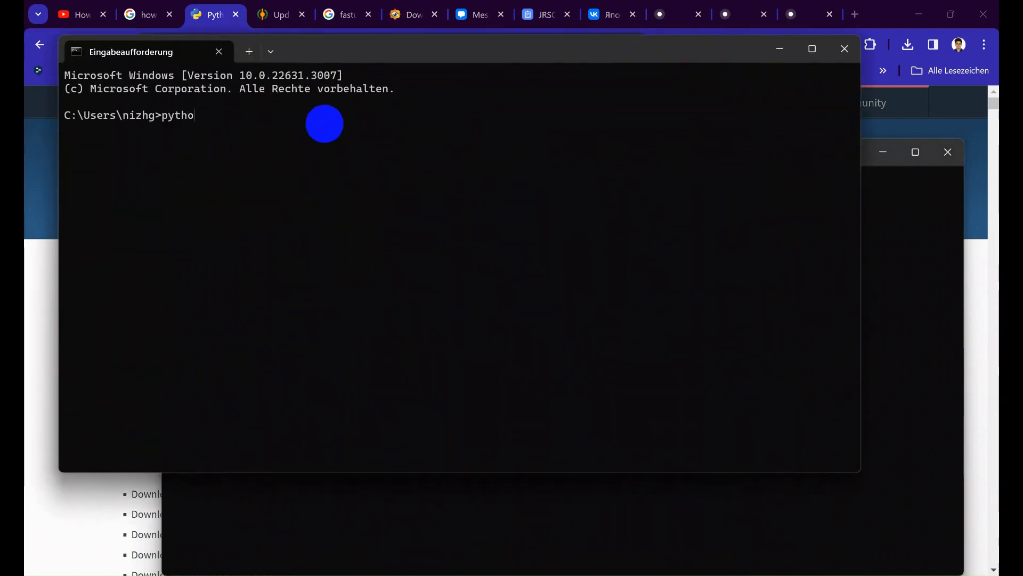
{"action": "type", "text": "python -V"}
{"action": "key", "text": "Return"}
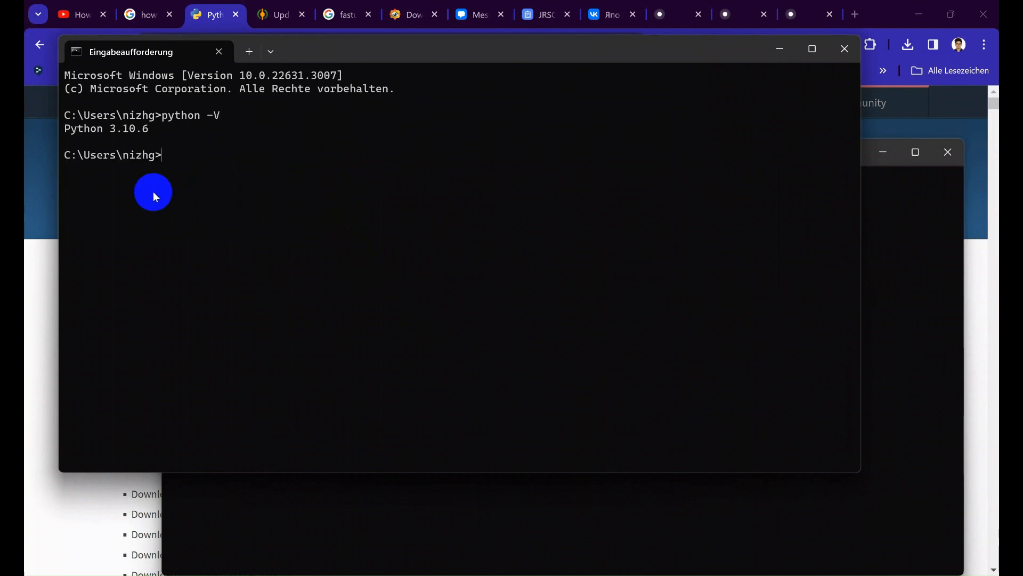
Switch to the python.org page in the browser and download the Python 3.12.1 installer for Windows.
{"action": "left_click", "coordinate": [211, 7]}
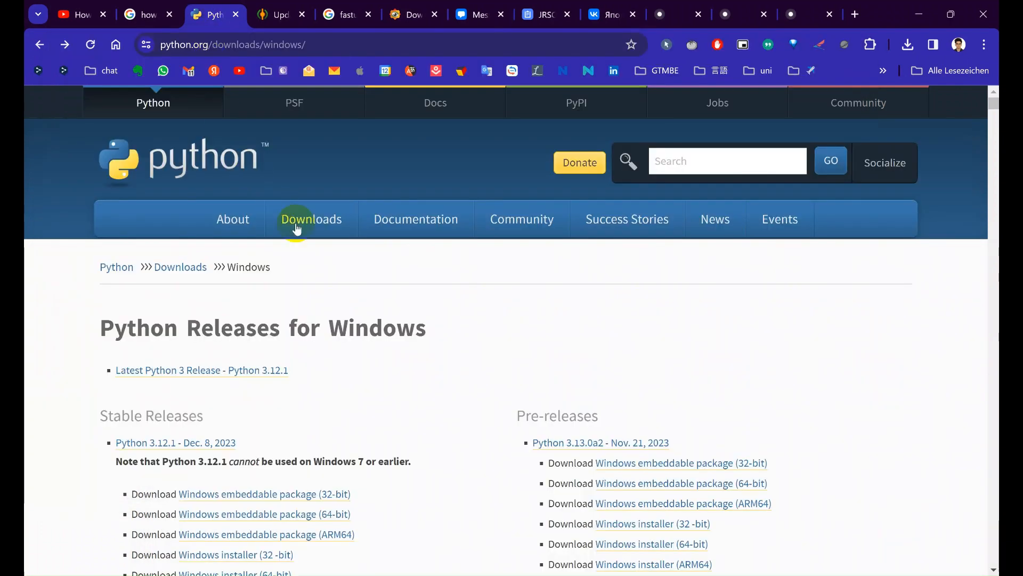
{"action": "left_click", "coordinate": [219, 43]}
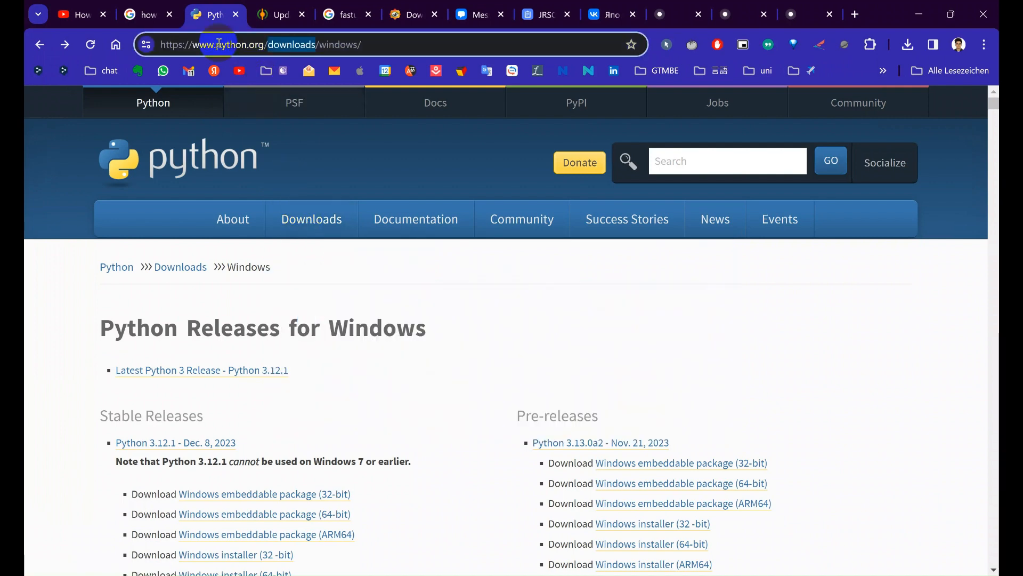
{"action": "mouse_move", "coordinate": [327, 218]}
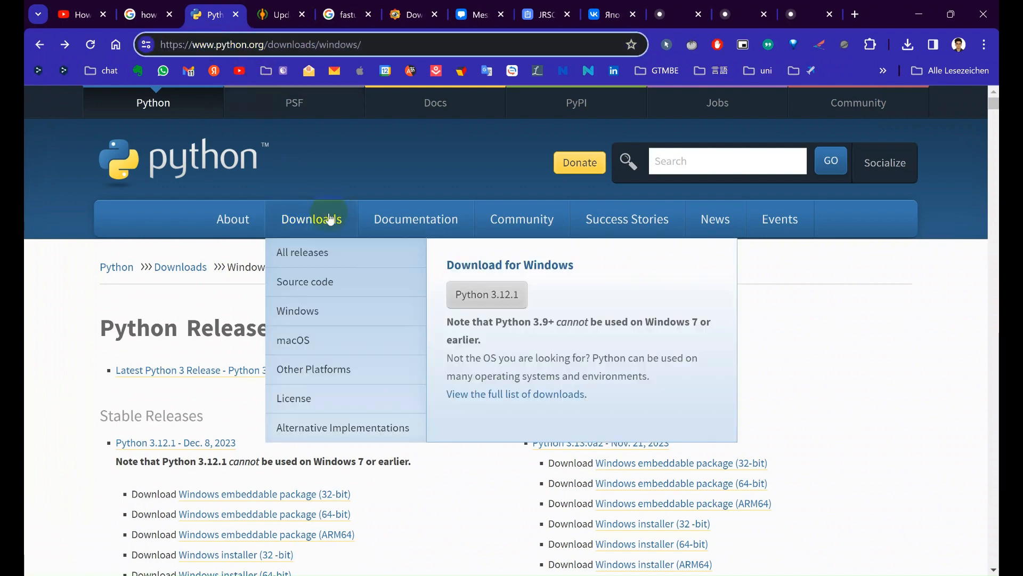
{"action": "left_click", "coordinate": [485, 288]}
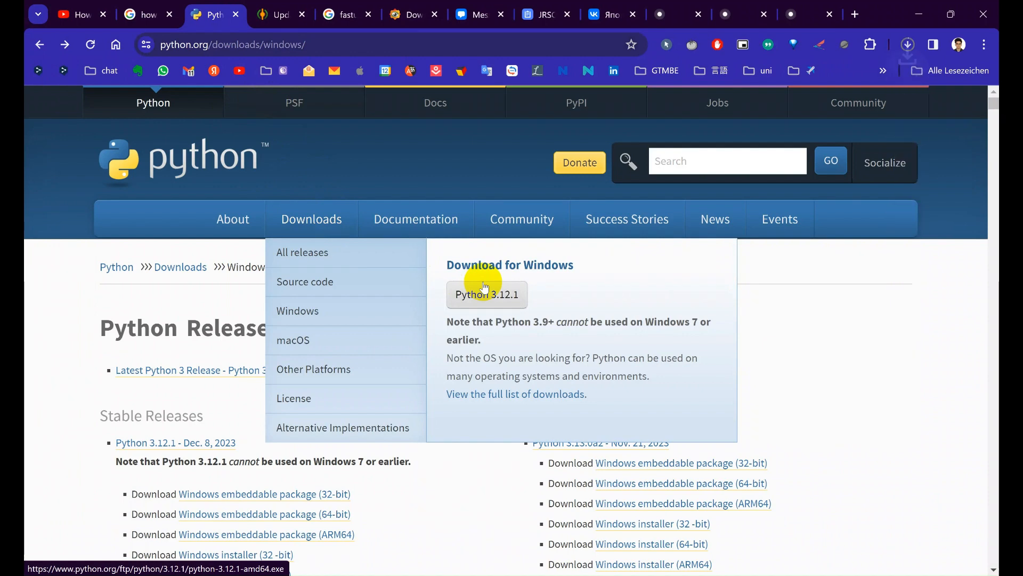
{"action": "mouse_move", "coordinate": [654, 315]}
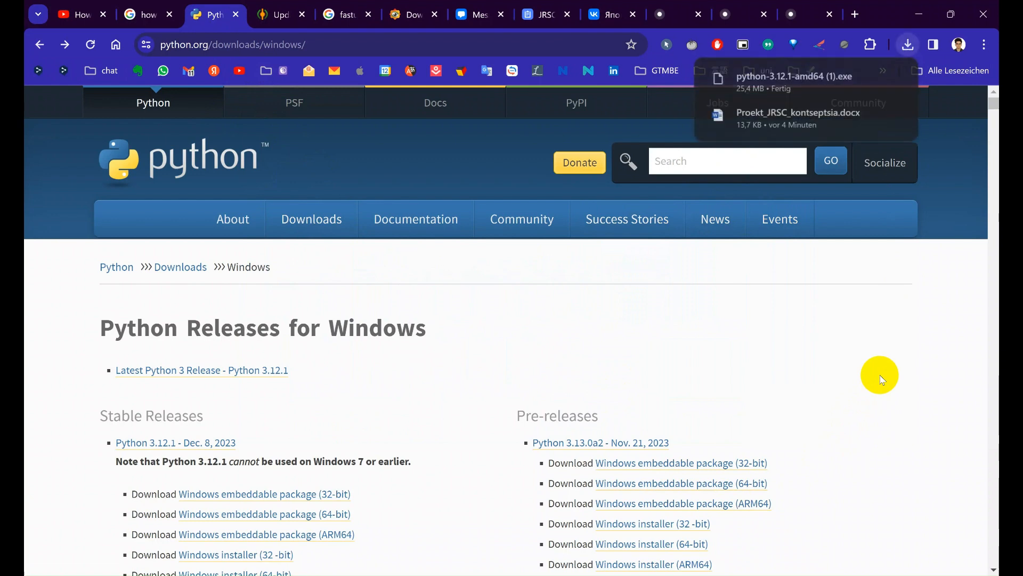
Run the downloaded installer and modify the Python 3.12.1 installation with the default optional features and advanced options, closing setup when done.
{"action": "left_click", "coordinate": [807, 81]}
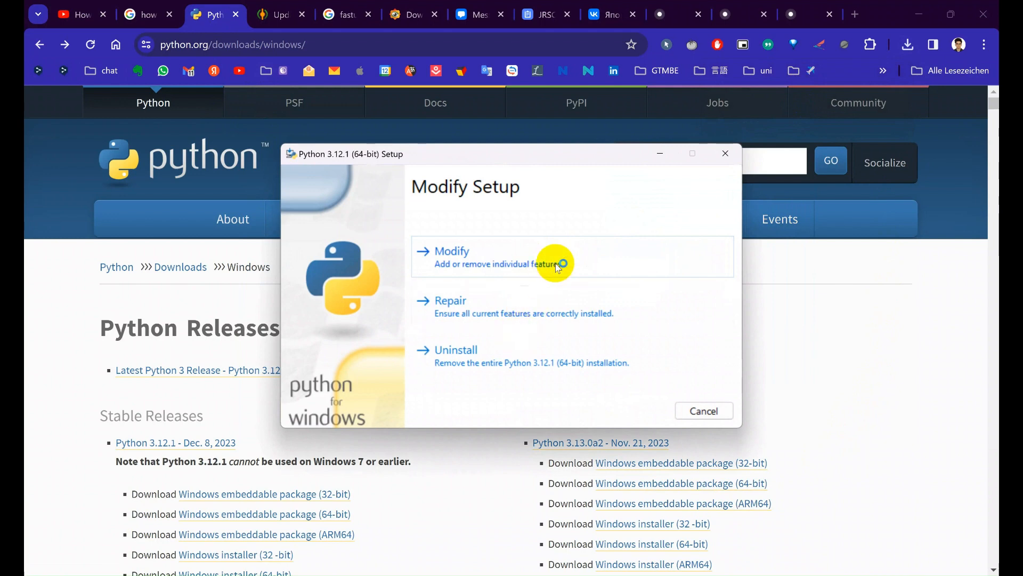
{"action": "left_click", "coordinate": [558, 268]}
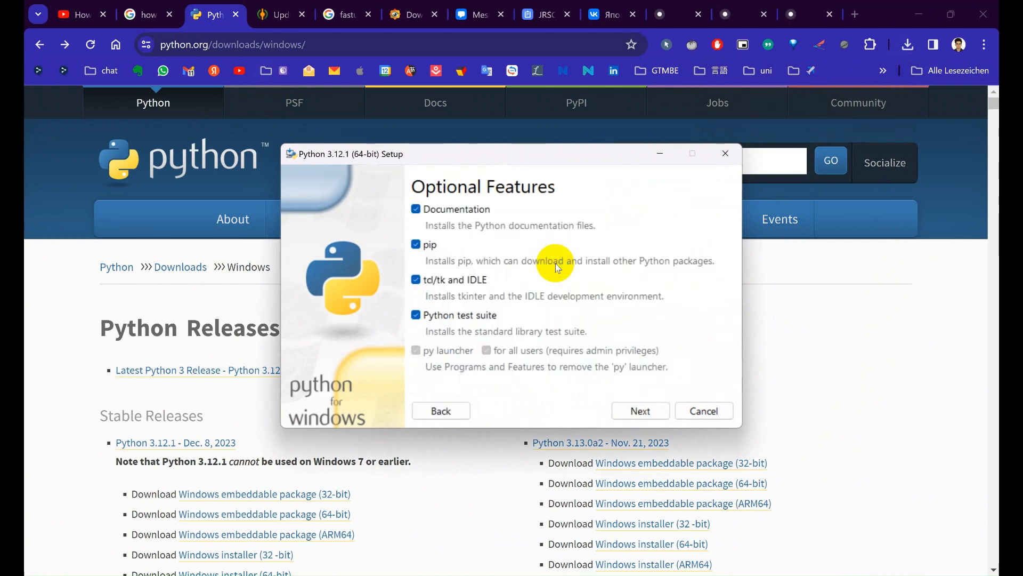
{"action": "left_click", "coordinate": [651, 411]}
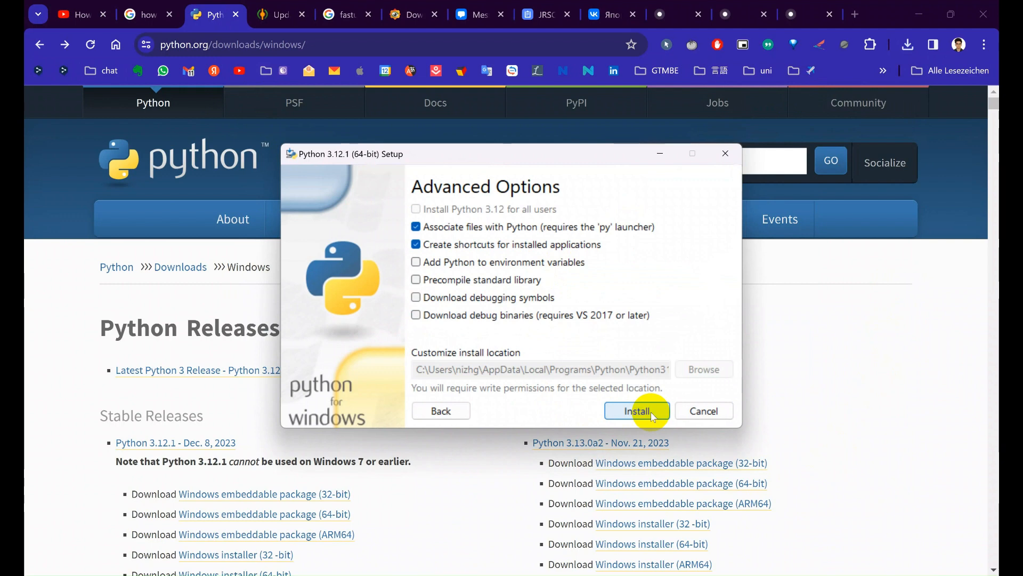
{"action": "left_click", "coordinate": [650, 412]}
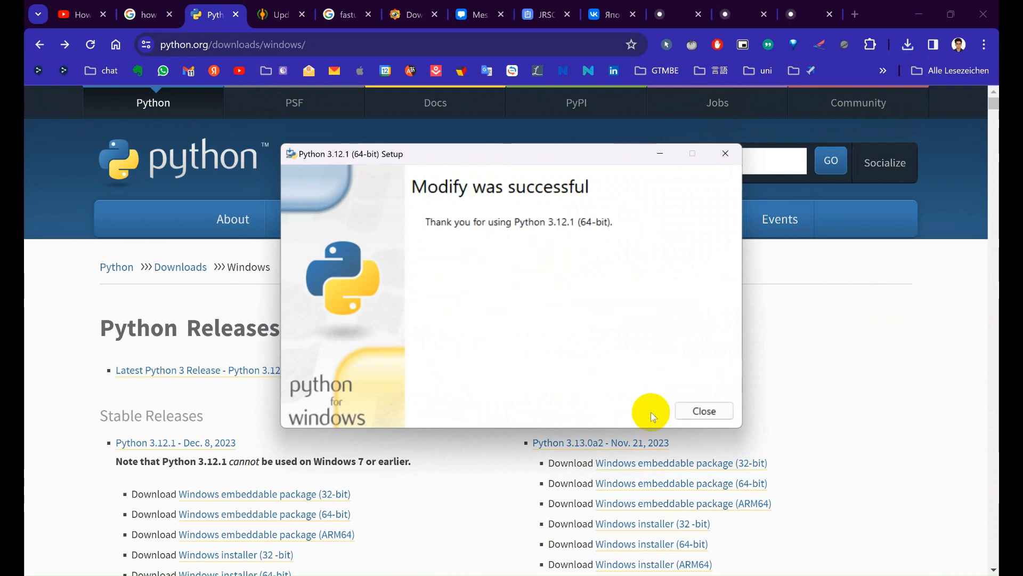
{"action": "left_click", "coordinate": [704, 411]}
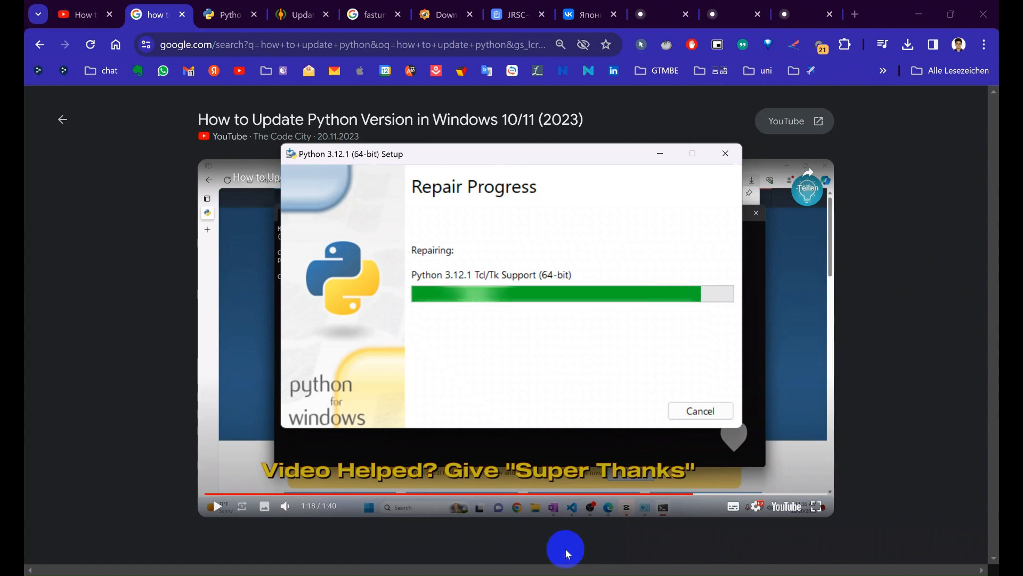
Bring the earlier Command Prompt window to the front and end its session with the exit command.
{"action": "left_click", "coordinate": [556, 574]}
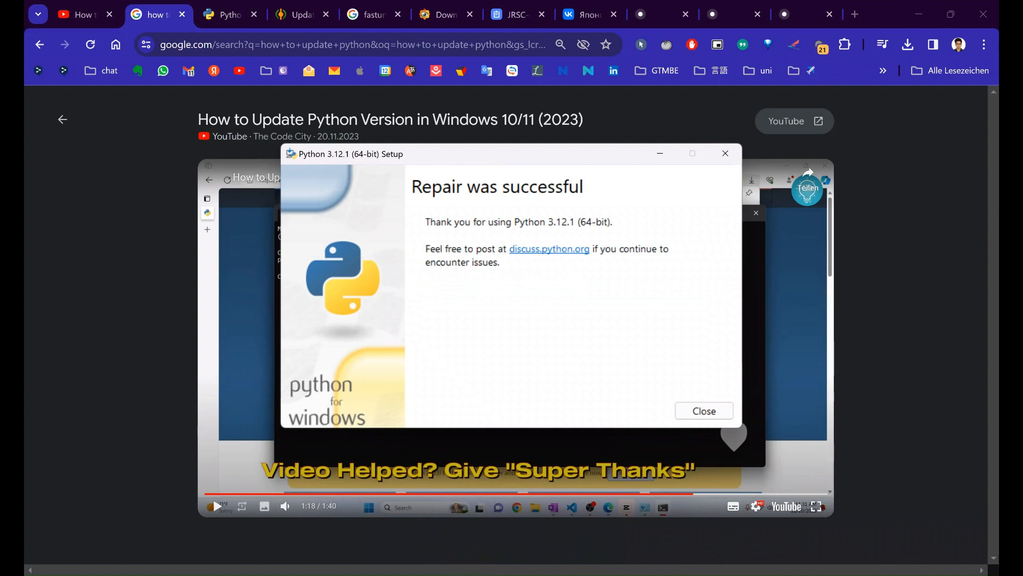
{"action": "left_click", "coordinate": [440, 218]}
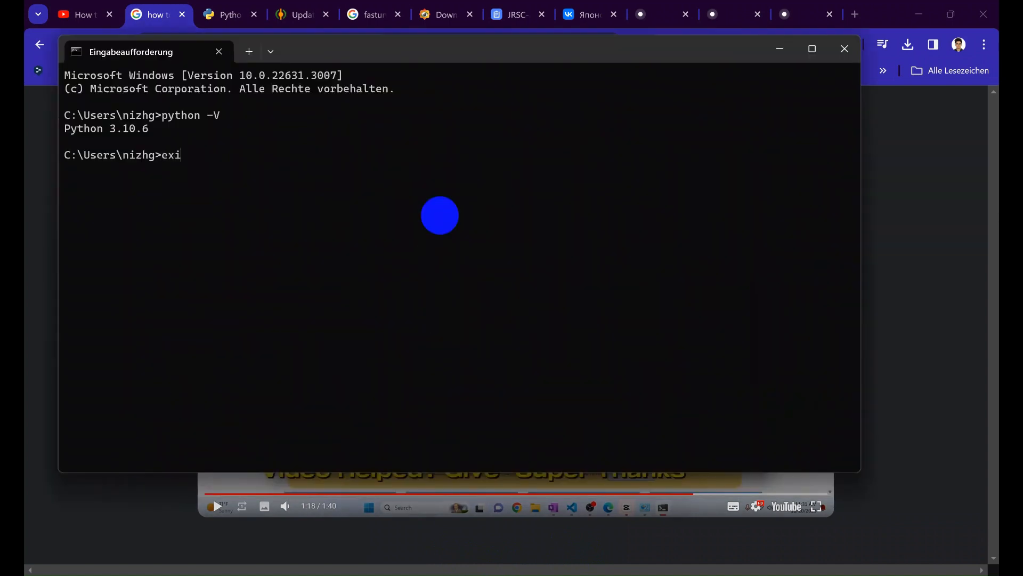
{"action": "key", "text": "Return"}
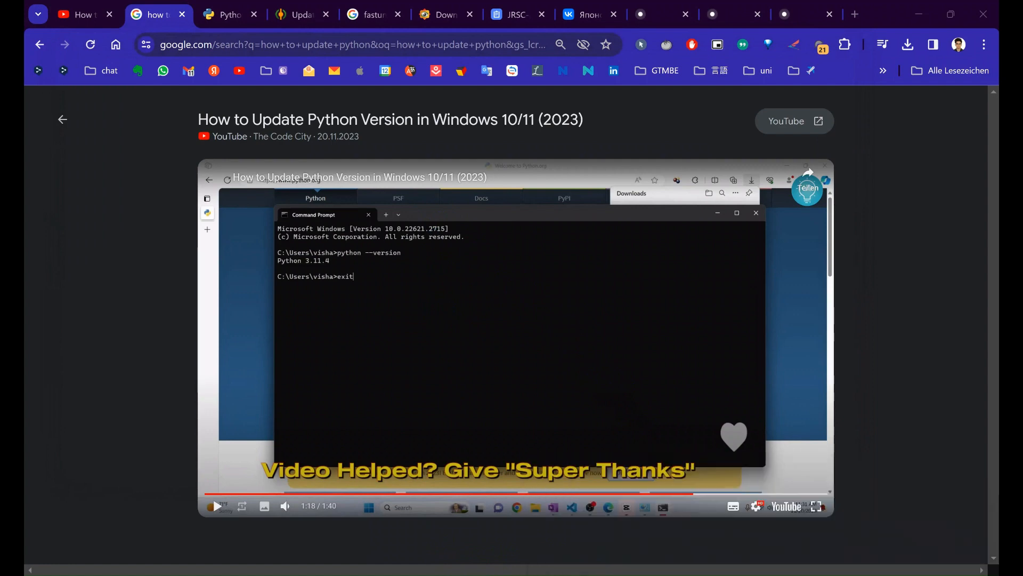
Move the Python 3.10.6 uninstall window further into view and close it once the removal has ended.
{"action": "mouse_move", "coordinate": [756, 575]}
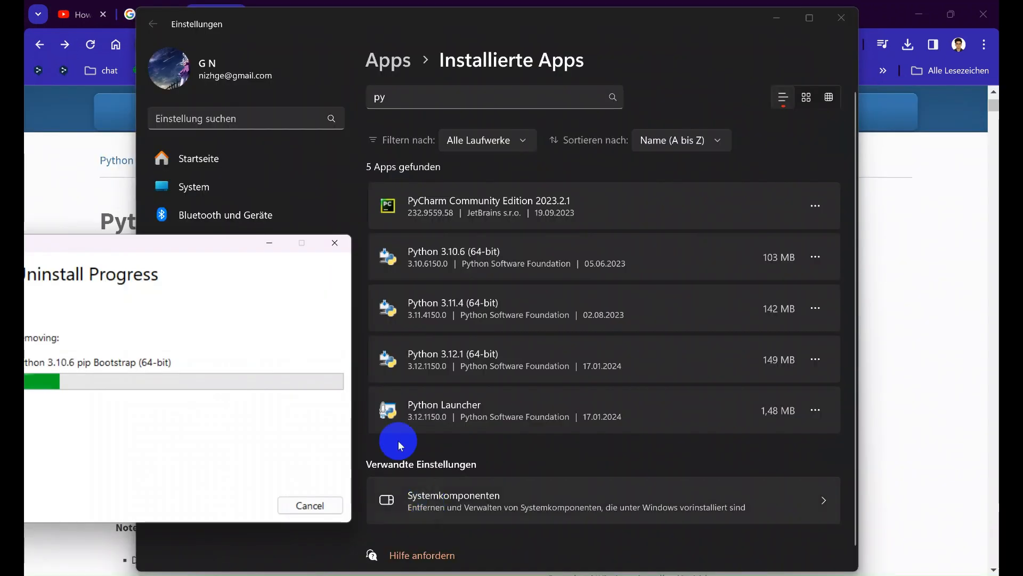
{"action": "left_click_drag", "start_coordinate": [212, 240], "coordinate": [308, 242]}
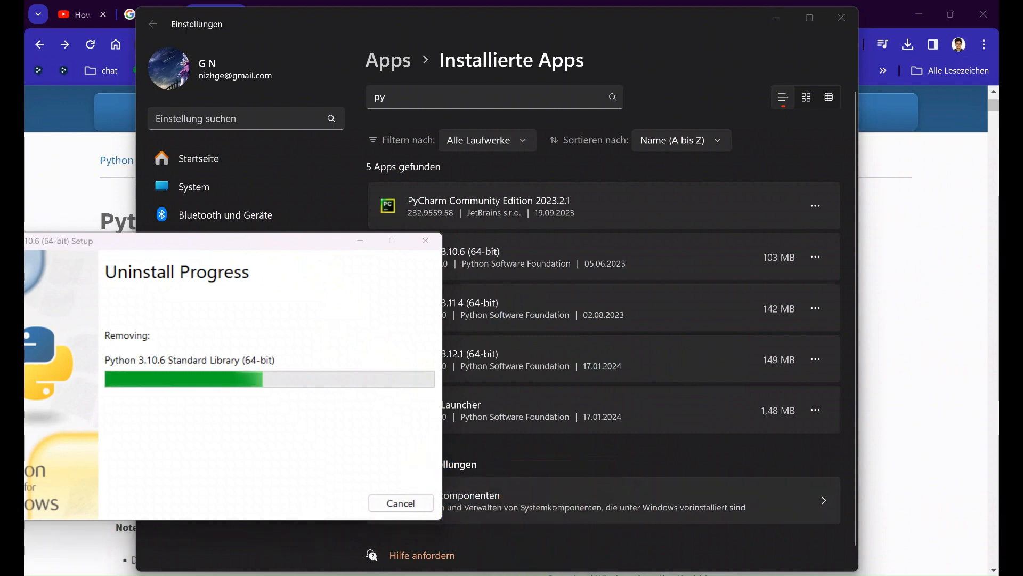
{"action": "left_click", "coordinate": [406, 503]}
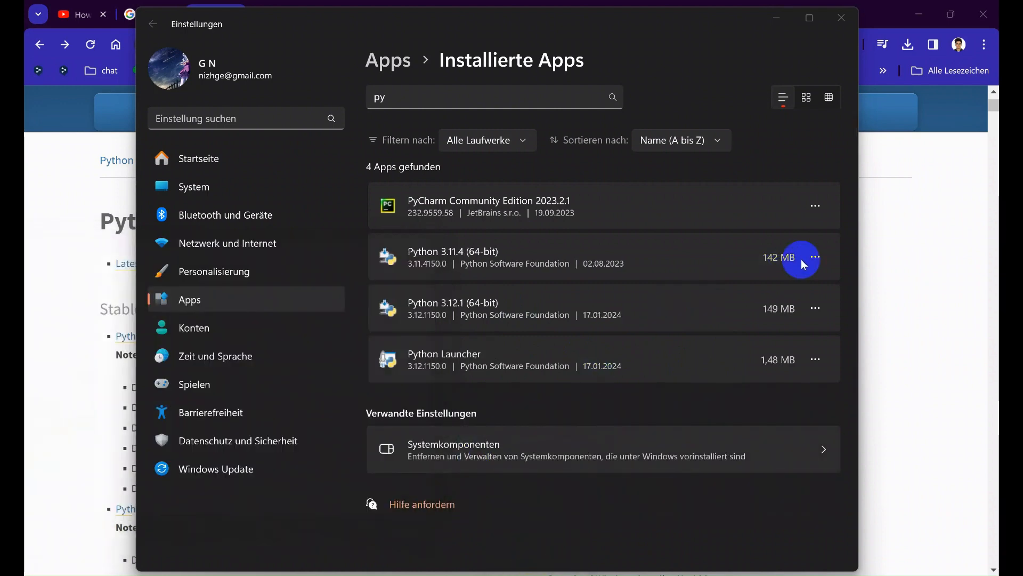
Uninstall Python 3.11.4 (64-bit) from the installed apps list and confirm the removal.
{"action": "left_click", "coordinate": [815, 257]}
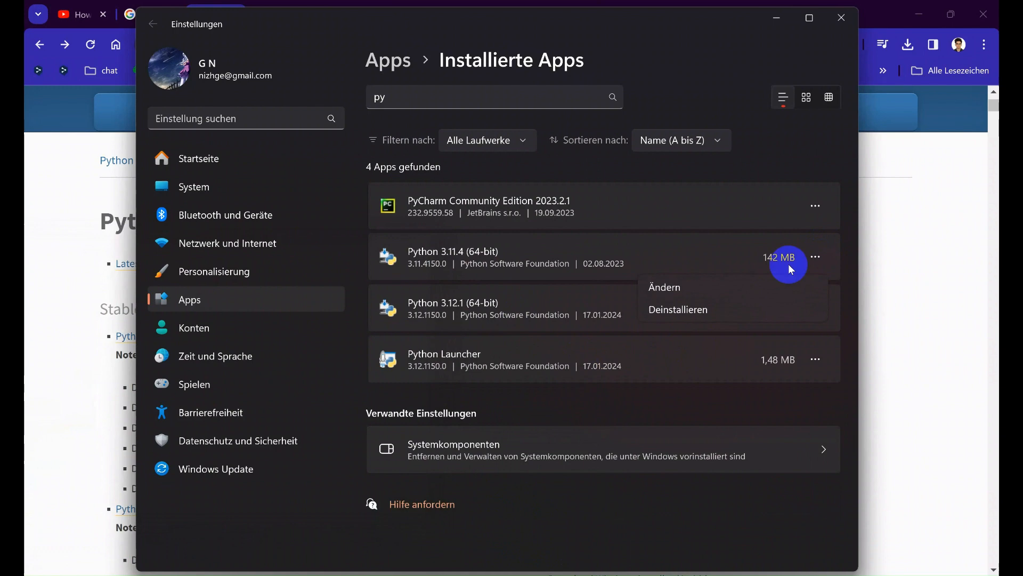
{"action": "left_click", "coordinate": [702, 313]}
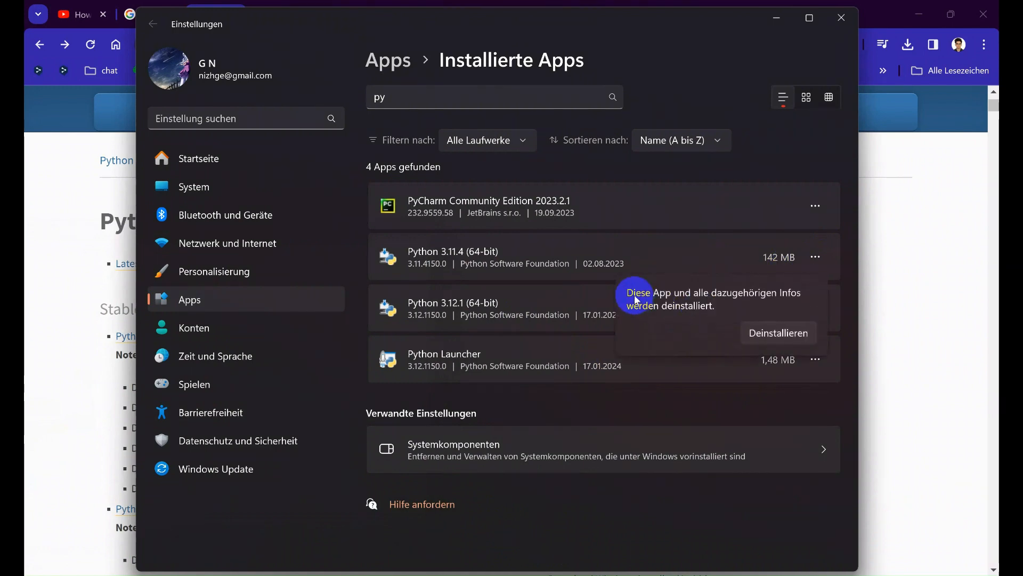
{"action": "left_click", "coordinate": [773, 330]}
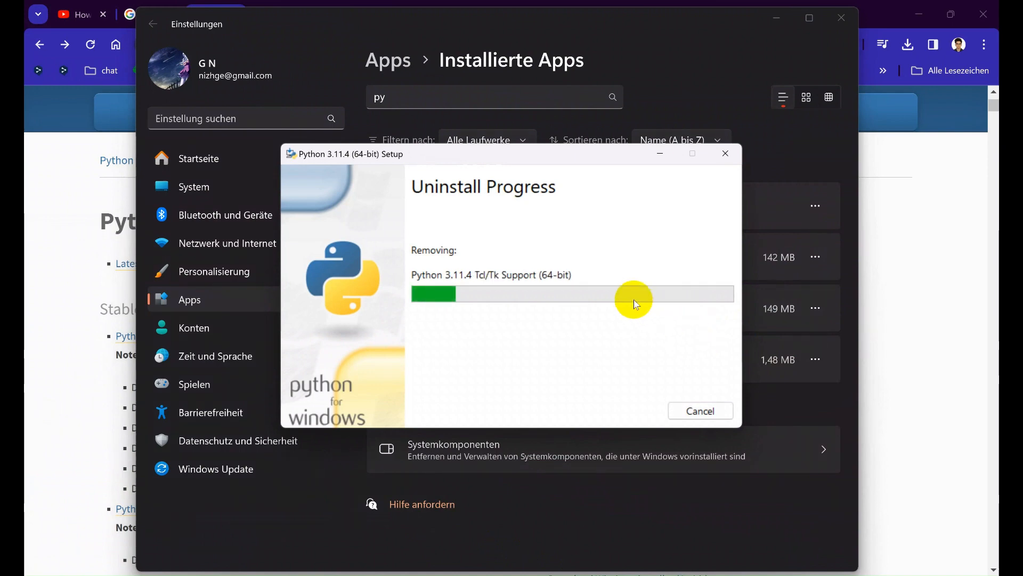
Enter "deinstall order versions" in the installed apps search, and bring the Python 3.11.4 uninstall window back to the front.
{"action": "left_click", "coordinate": [514, 86]}
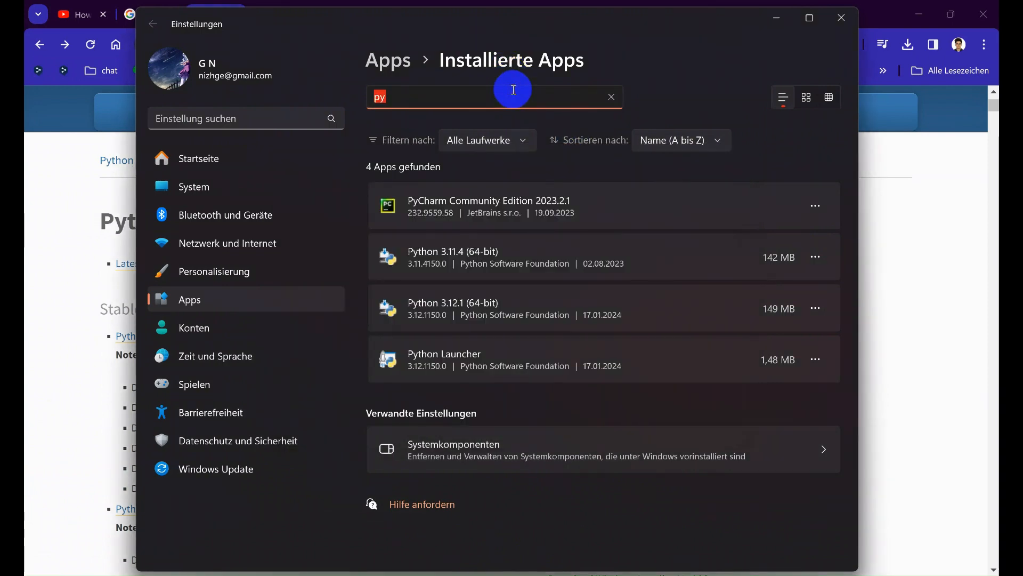
{"action": "type", "text": "deint"}
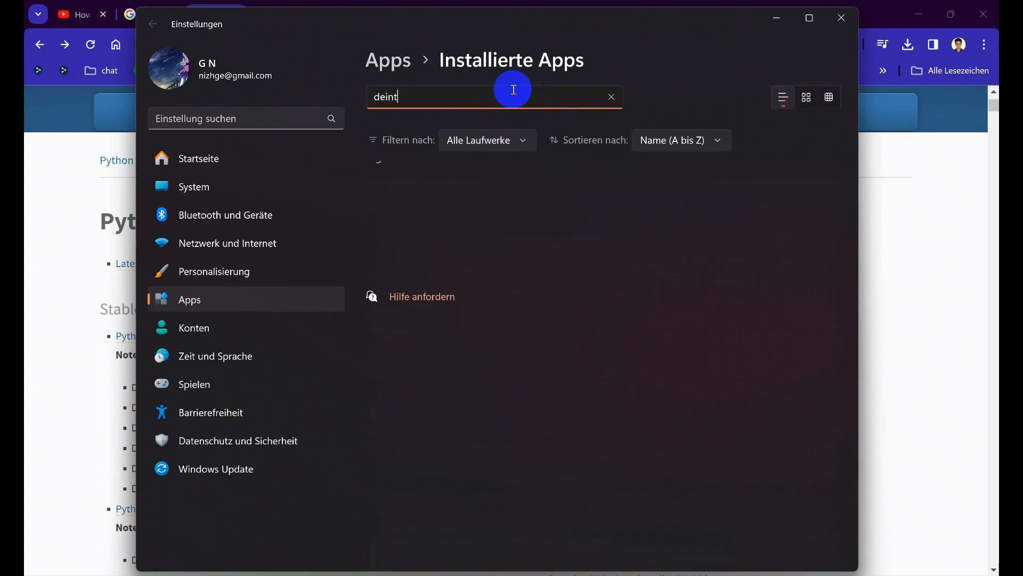
{"action": "type", "text": "all or"}
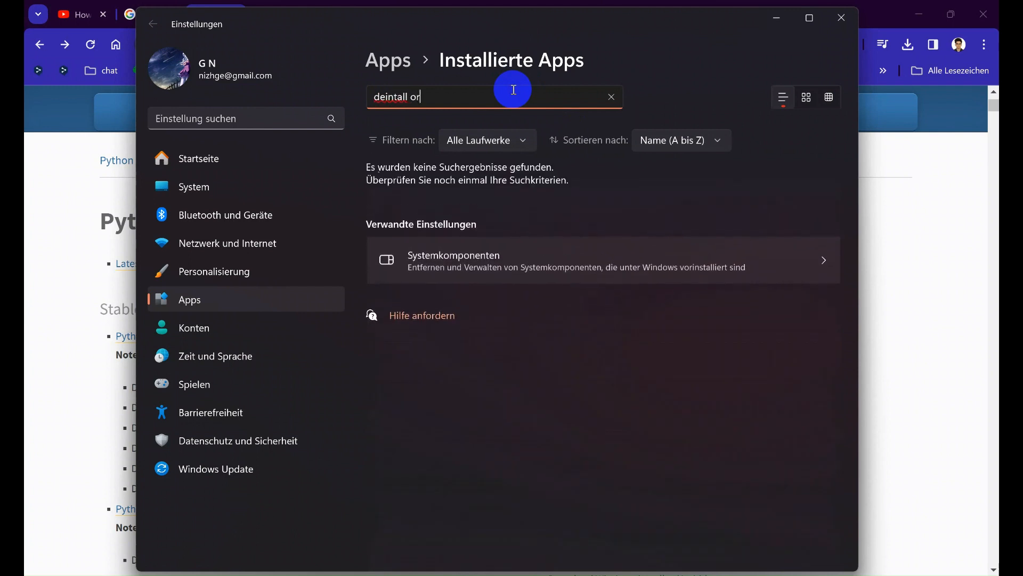
{"action": "type", "text": "der versio"}
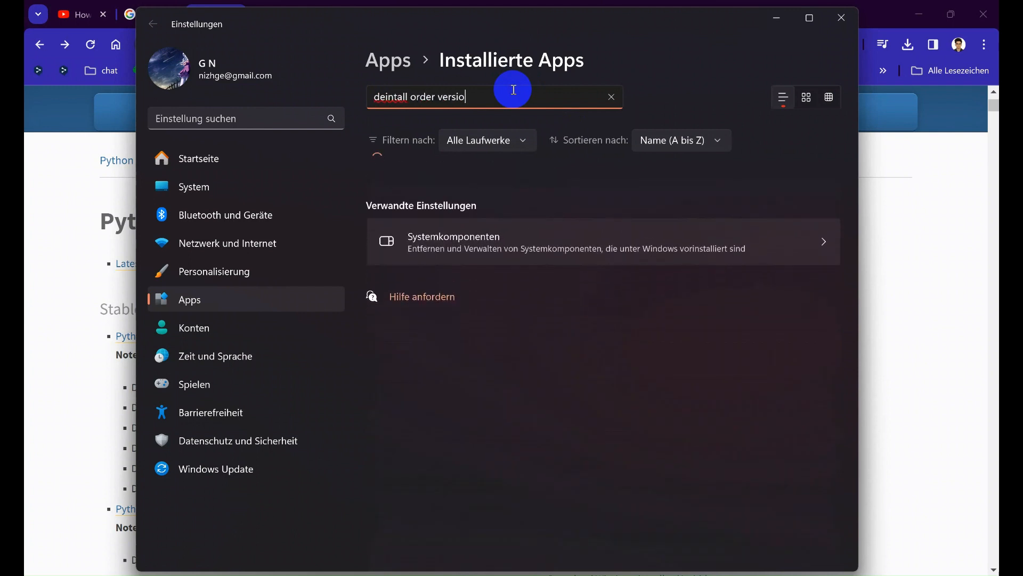
{"action": "type", "text": "ns"}
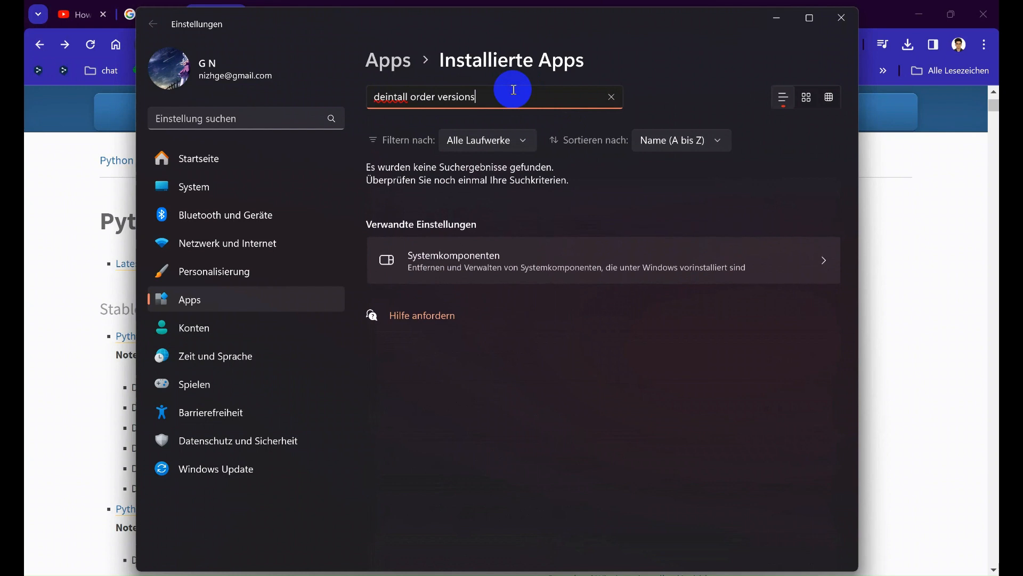
{"action": "left_click", "coordinate": [396, 97]}
{"action": "type", "text": "s"}
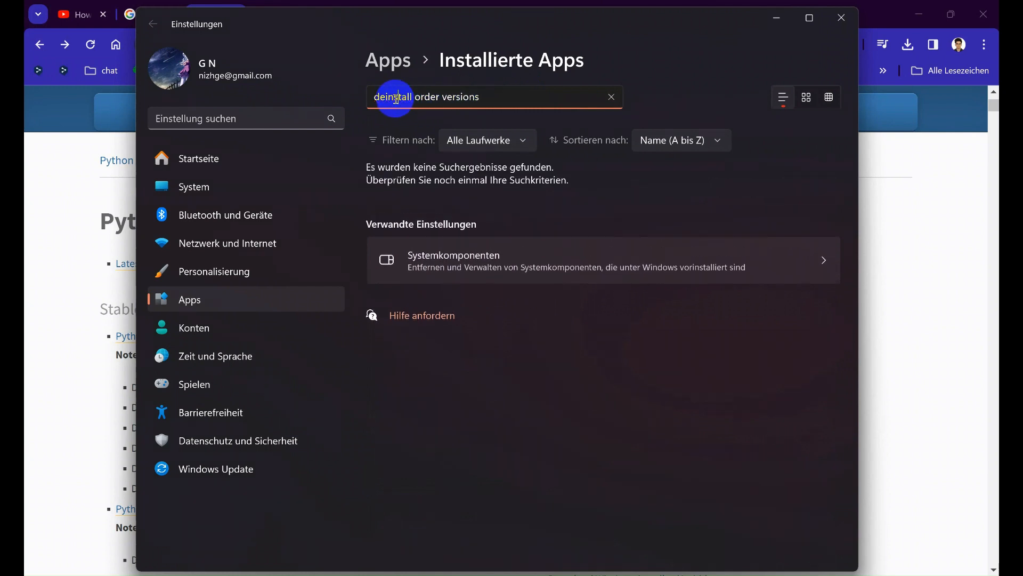
{"action": "left_click", "coordinate": [623, 376]}
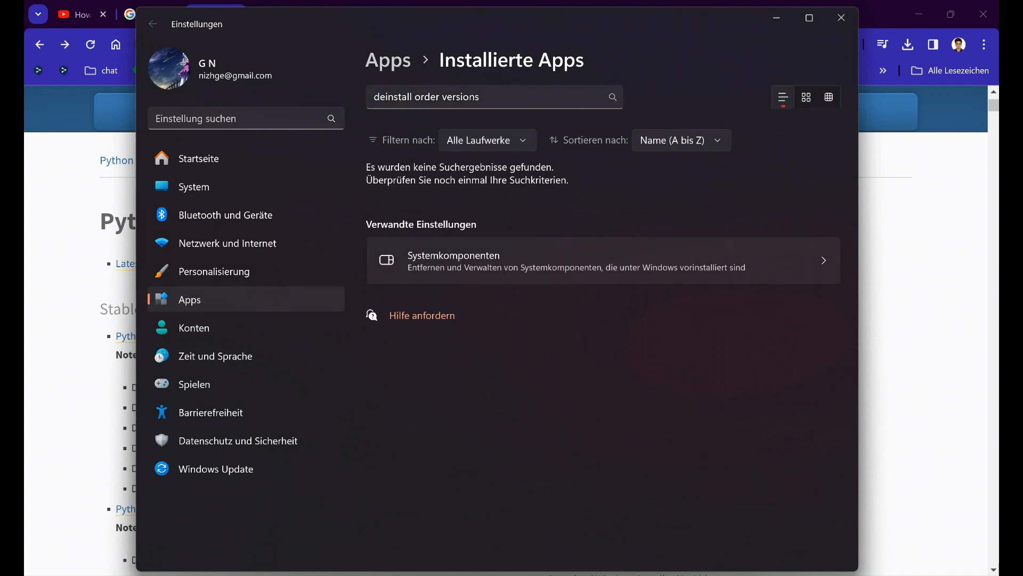
{"action": "mouse_move", "coordinate": [787, 575]}
{"action": "left_click", "coordinate": [804, 507]}
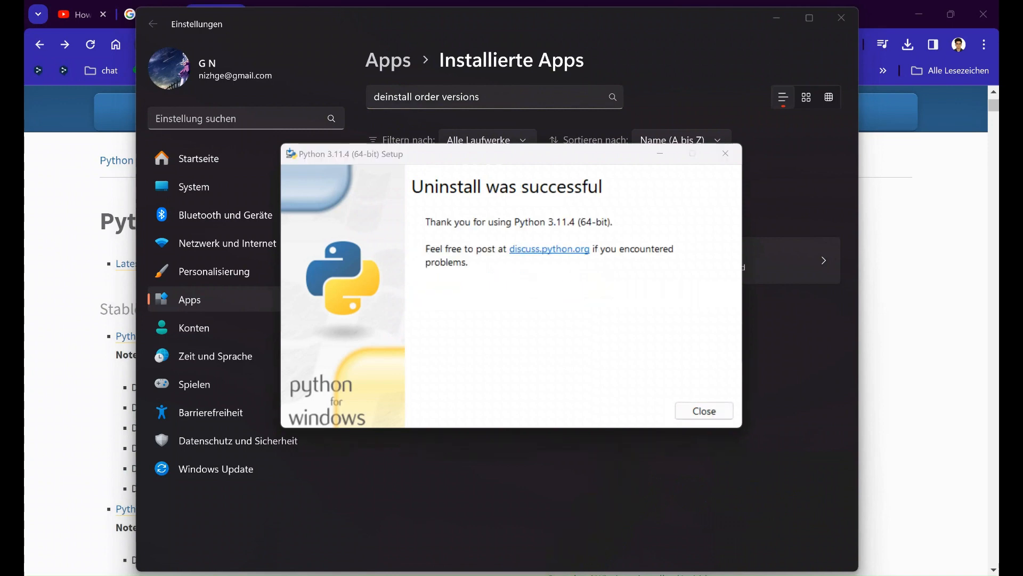
Search the system for cmd, open a new Command Prompt and check the Python version with python -V.
{"action": "mouse_move", "coordinate": [290, 575]}
{"action": "key", "text": "super"}
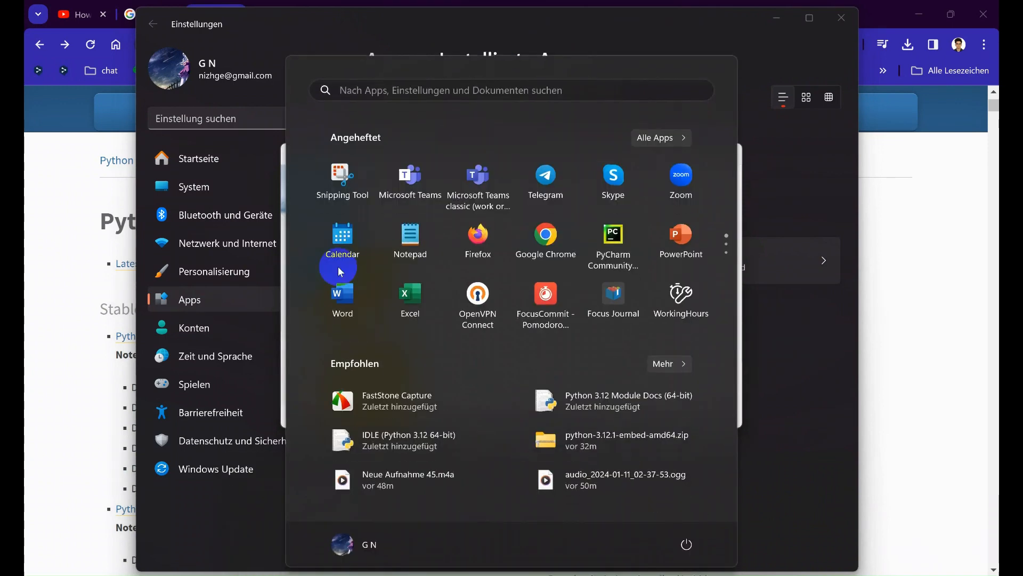
{"action": "left_click", "coordinate": [408, 90]}
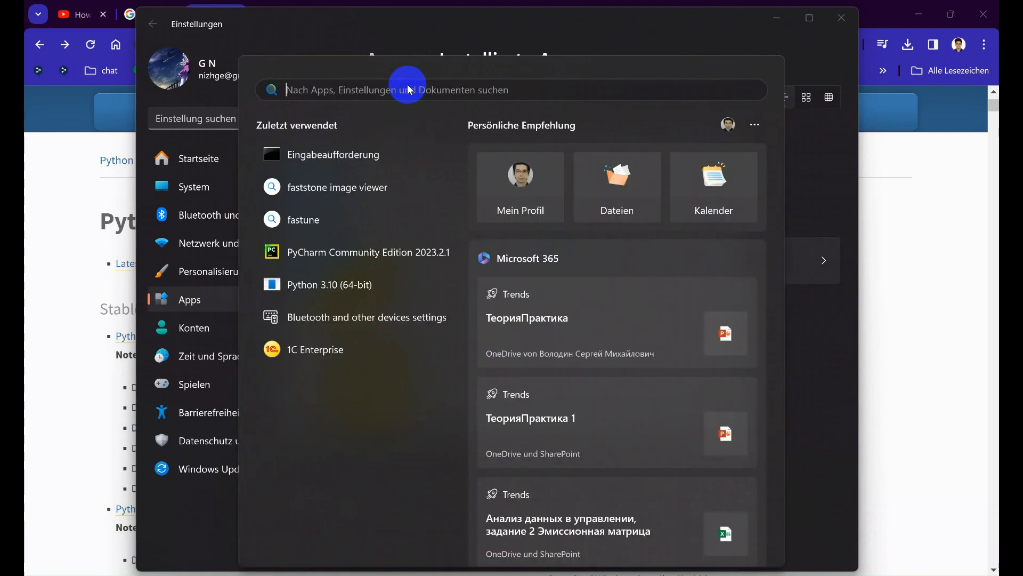
{"action": "type", "text": "cmd"}
{"action": "left_click", "coordinate": [377, 203]}
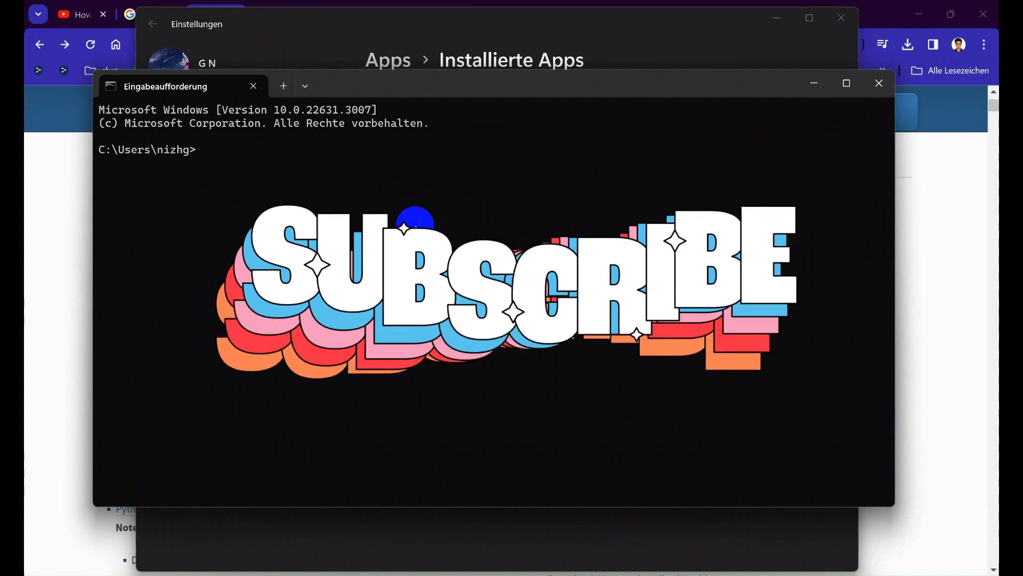
{"action": "type", "text": "python "}
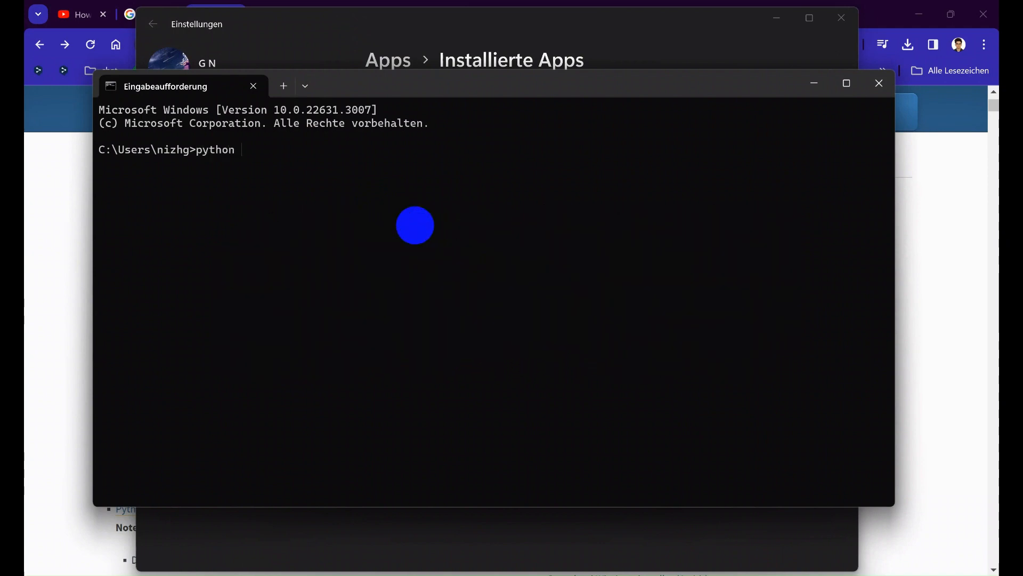
{"action": "type", "text": "-V"}
{"action": "key", "text": "Return"}
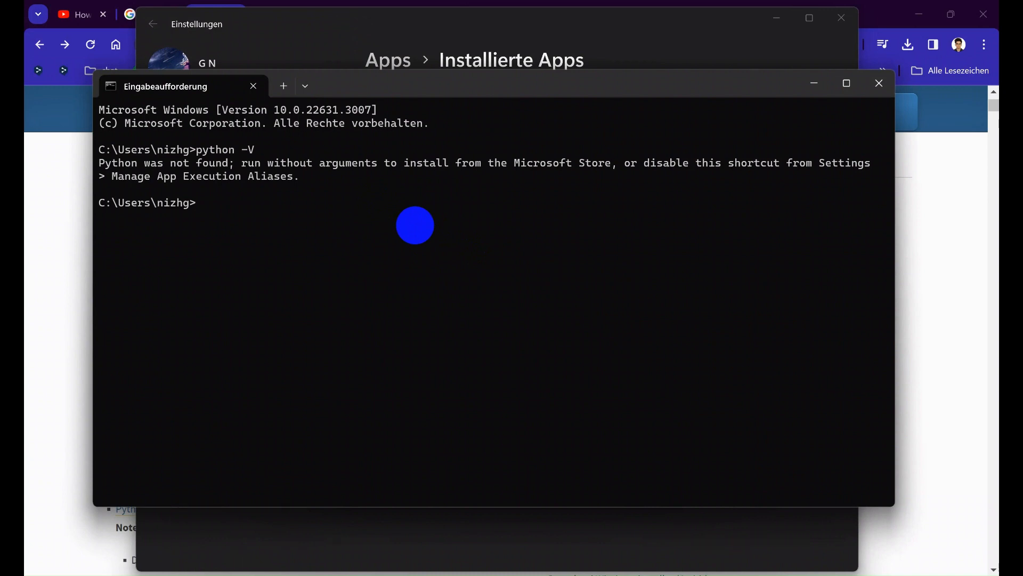
{"action": "mouse_move", "coordinate": [570, 573]}
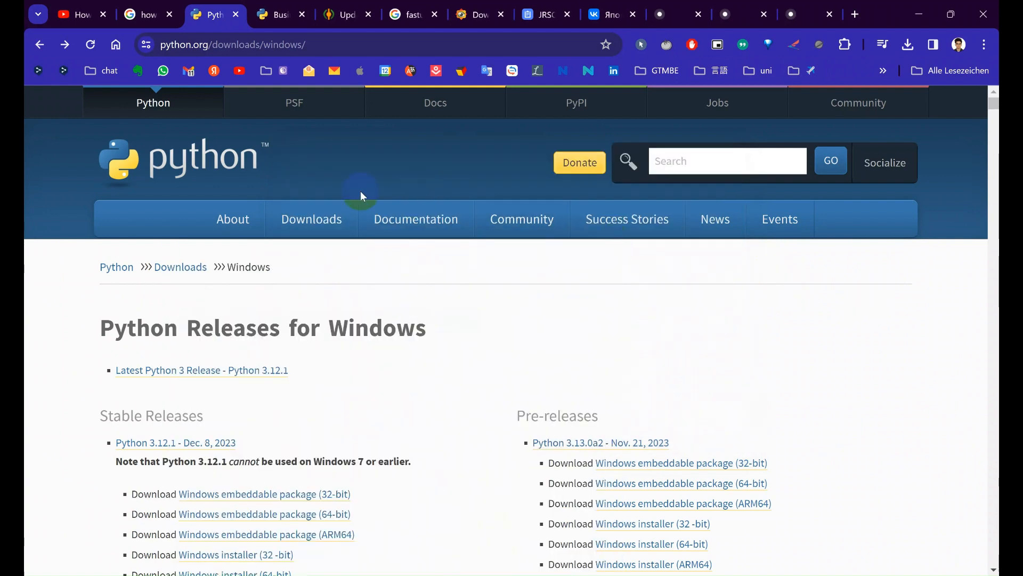
Download the Python 3.12.1 Windows installer from the python.org downloads and launch the newest downloaded python-3.12.1-amd64 file.
{"action": "mouse_move", "coordinate": [311, 221]}
{"action": "left_click", "coordinate": [512, 296]}
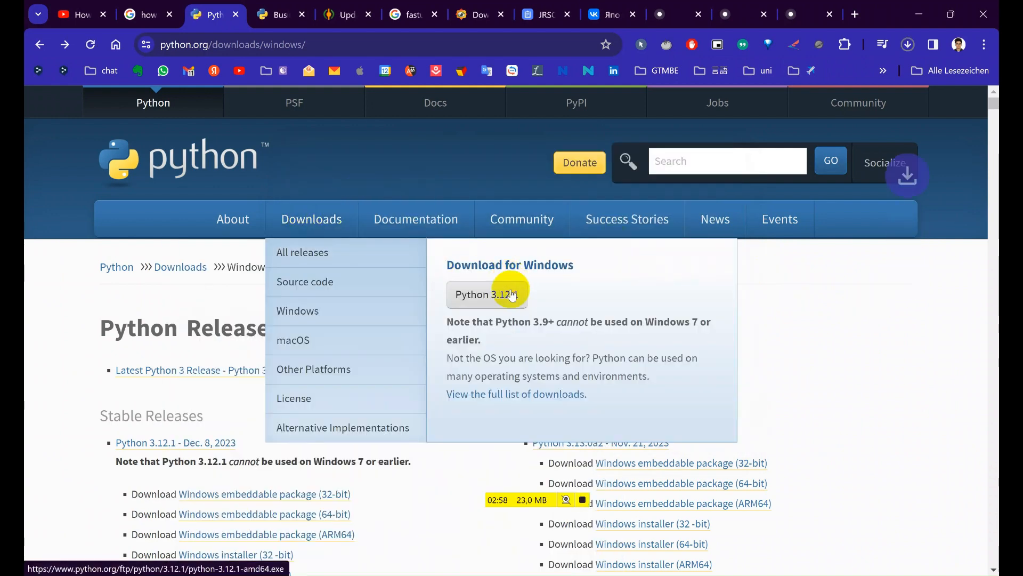
{"action": "left_click", "coordinate": [907, 53]}
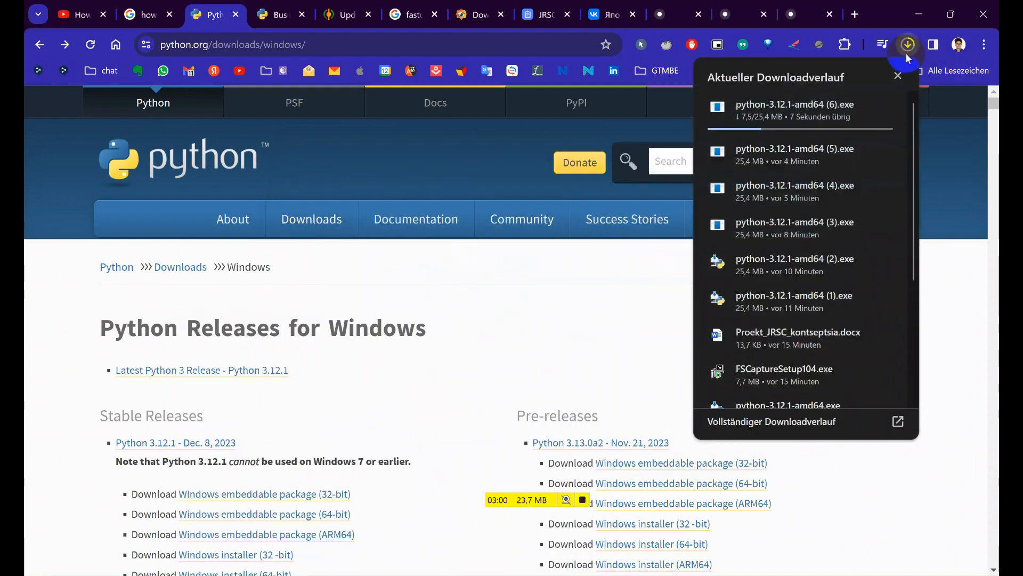
{"action": "left_click", "coordinate": [806, 125]}
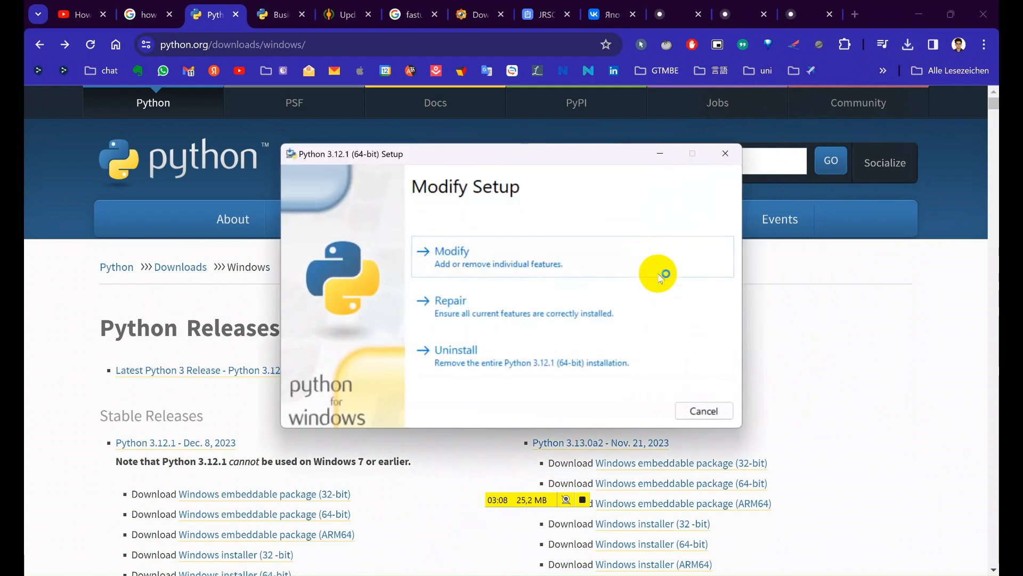
Close the finished Python 3.12.1 repair window, then cancel the other open Modify Setup window and confirm the cancellation.
{"action": "key", "text": "super+Down"}
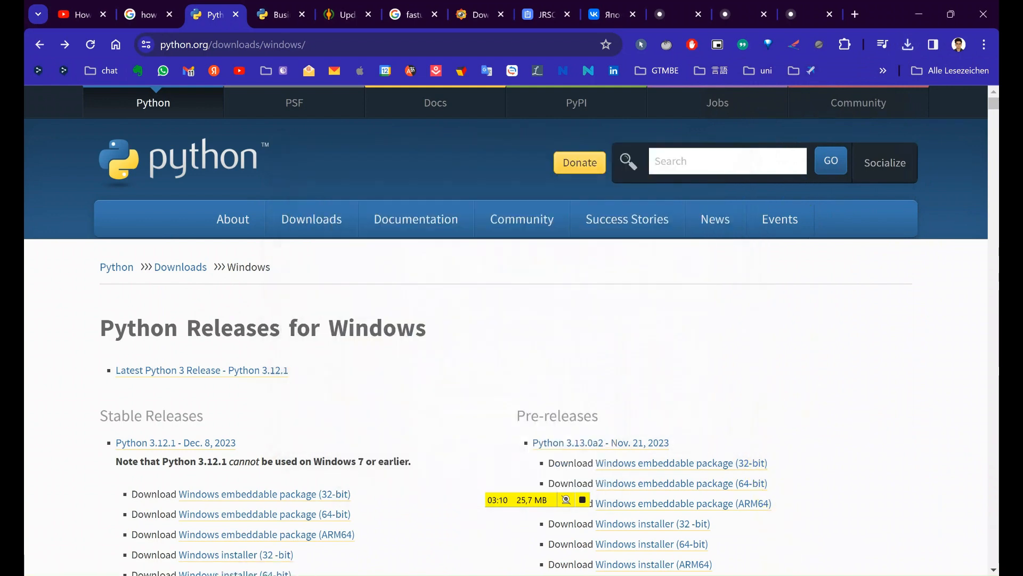
{"action": "key", "text": "super+Up"}
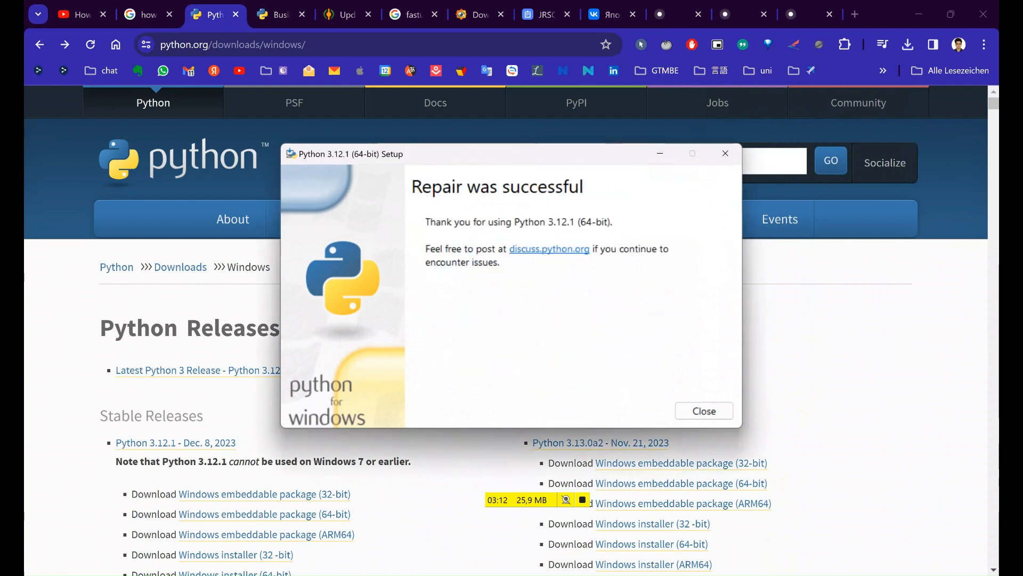
{"action": "left_click", "coordinate": [706, 411]}
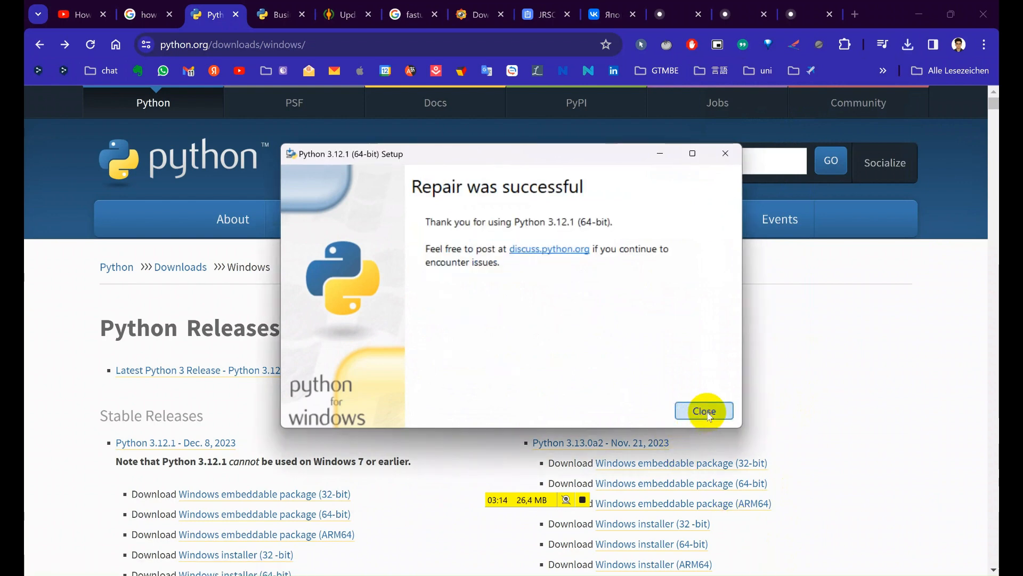
{"action": "left_click", "coordinate": [709, 414]}
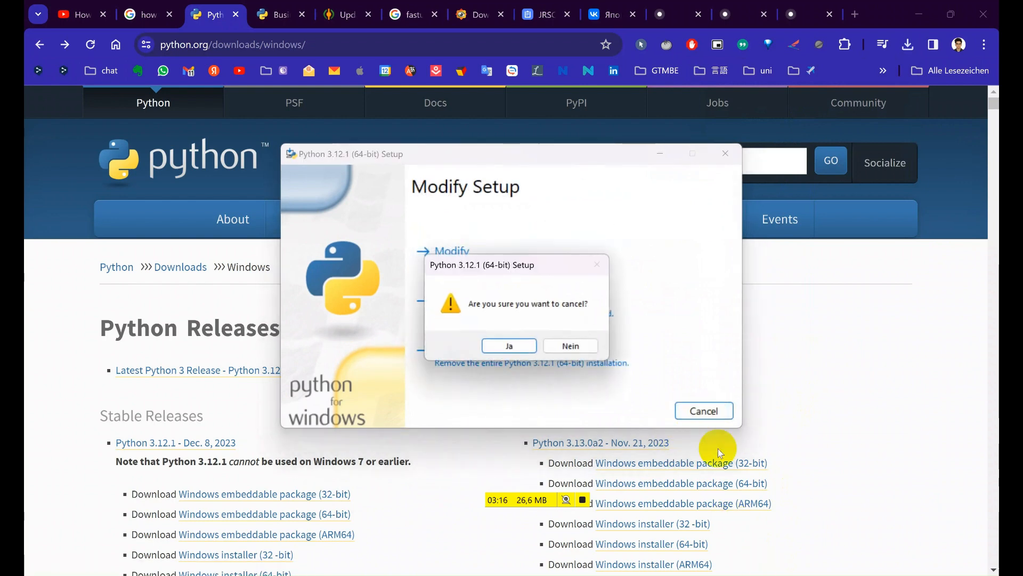
{"action": "left_click", "coordinate": [513, 346]}
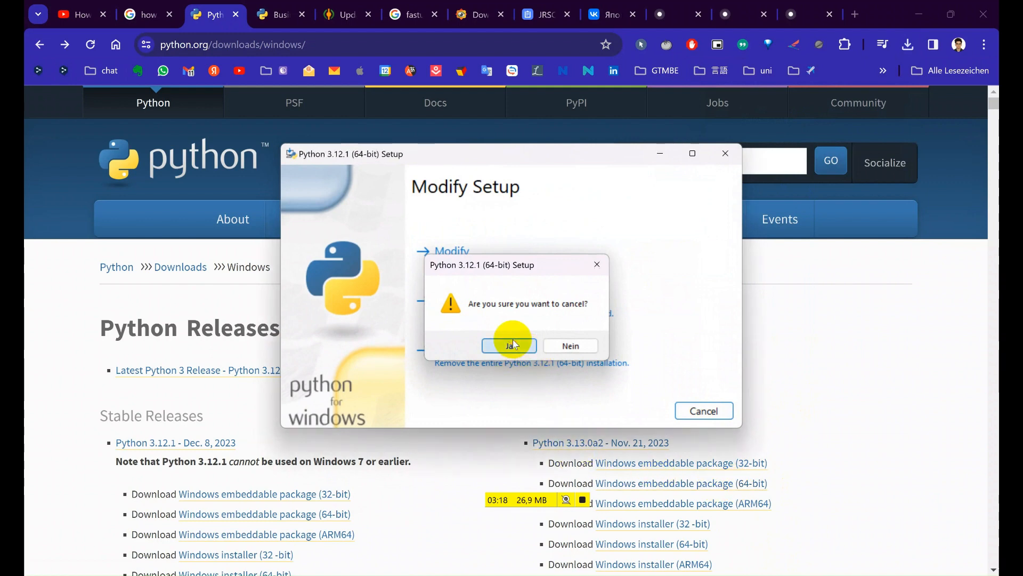
Bring the already open Command Prompt back to the front and end its session with exit.
{"action": "mouse_move", "coordinate": [632, 575]}
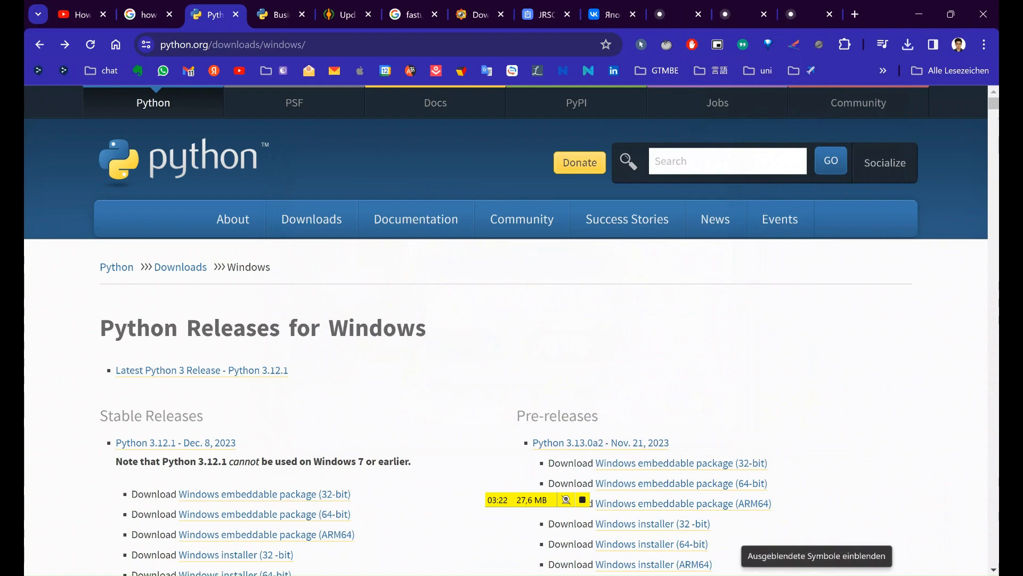
{"action": "left_click", "coordinate": [583, 499]}
{"action": "left_click", "coordinate": [305, 305]}
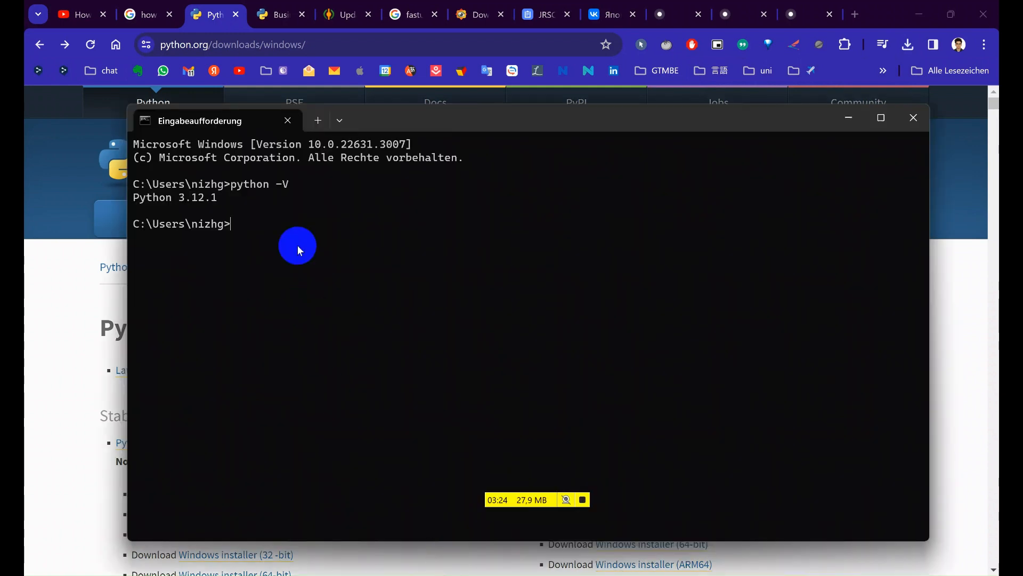
{"action": "type", "text": "exit"}
{"action": "key", "text": "Return"}
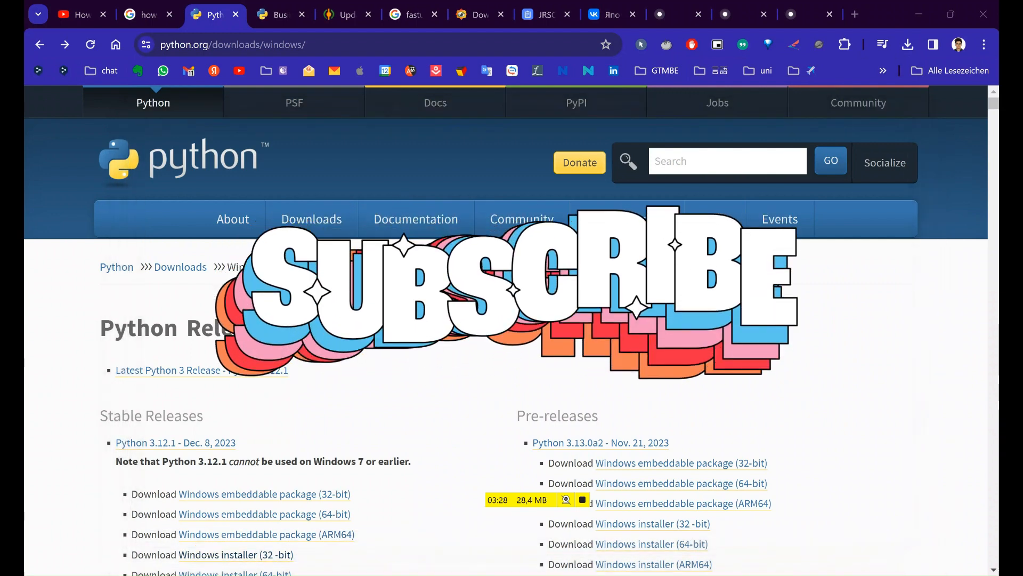
Open a fresh Command Prompt through a system search for cmd and run python -V to verify the installed version.
{"action": "key", "text": "super"}
{"action": "key", "text": "Escape"}
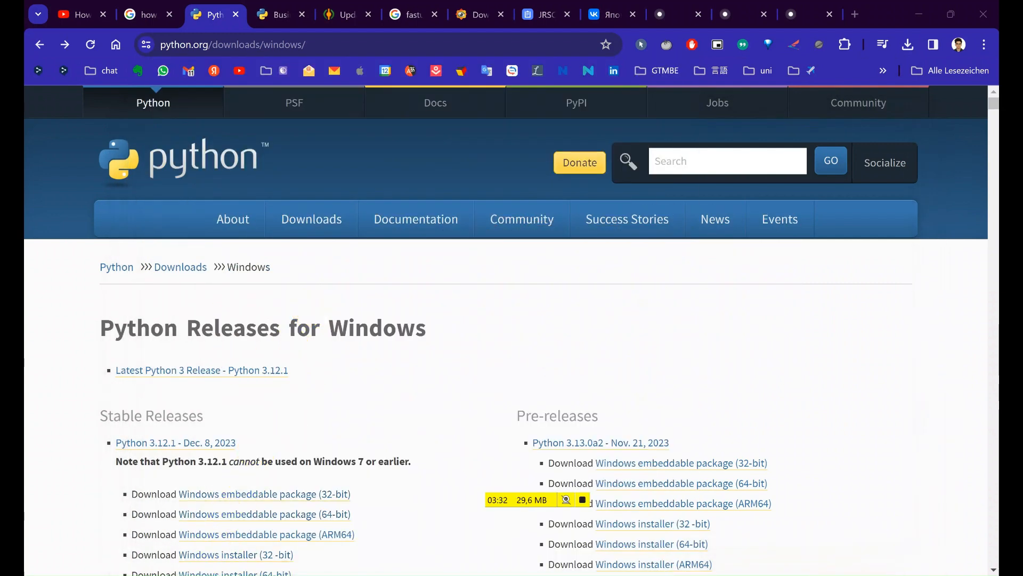
{"action": "key", "text": "super"}
{"action": "type", "text": "cmd"}
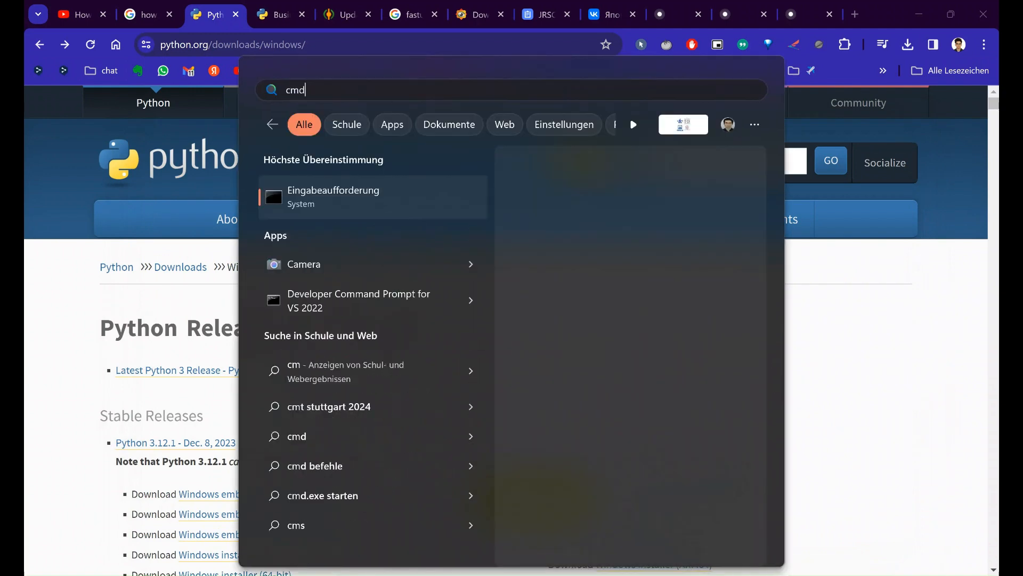
{"action": "left_click", "coordinate": [405, 204]}
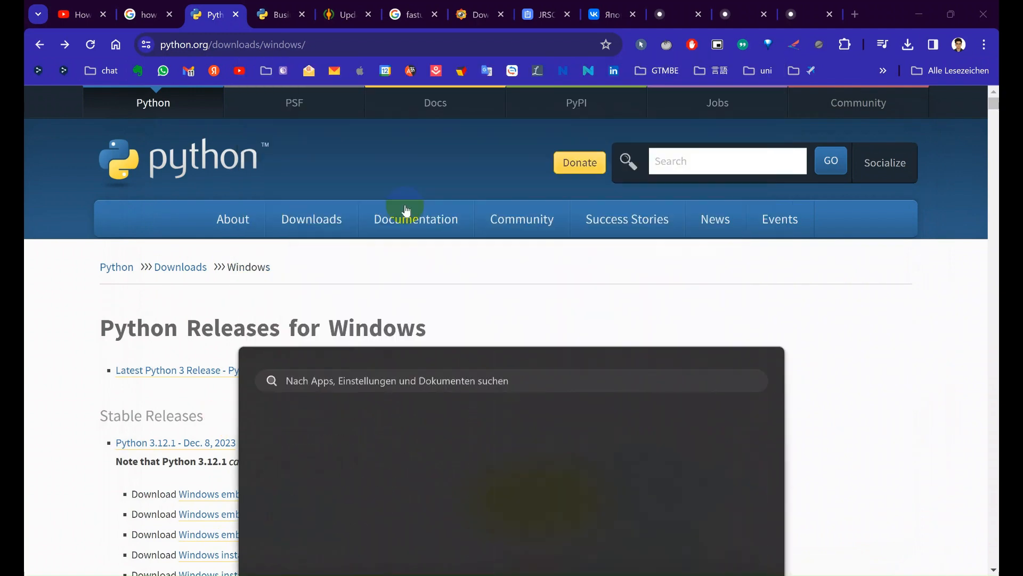
{"action": "type", "text": "p"}
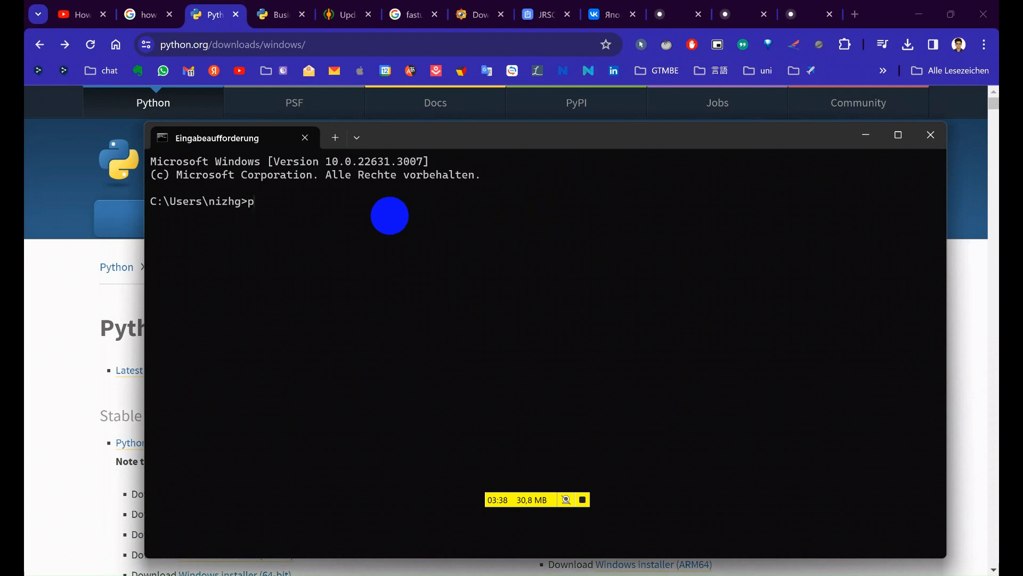
{"action": "type", "text": "ython -V"}
{"action": "key", "text": "Return"}
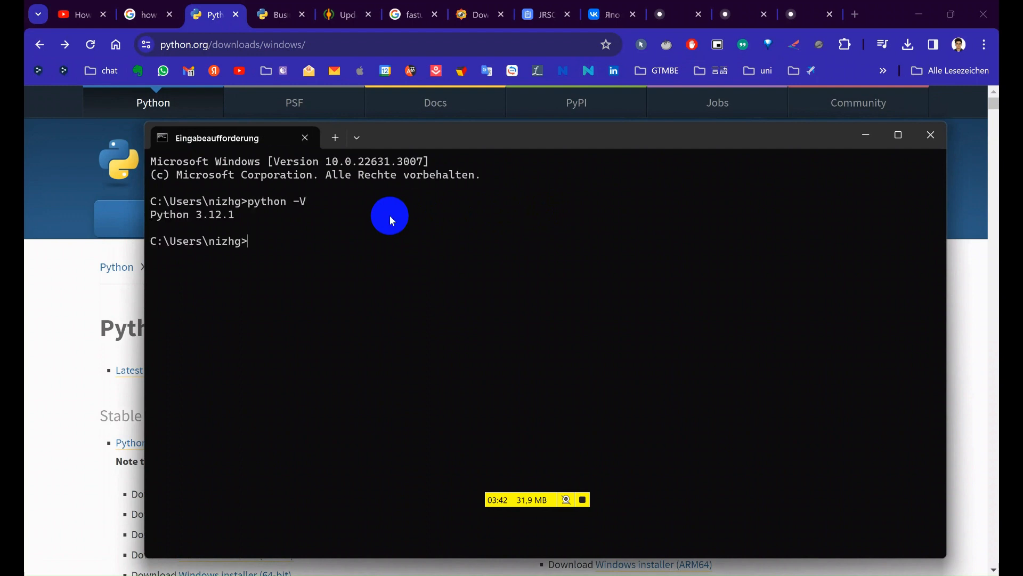